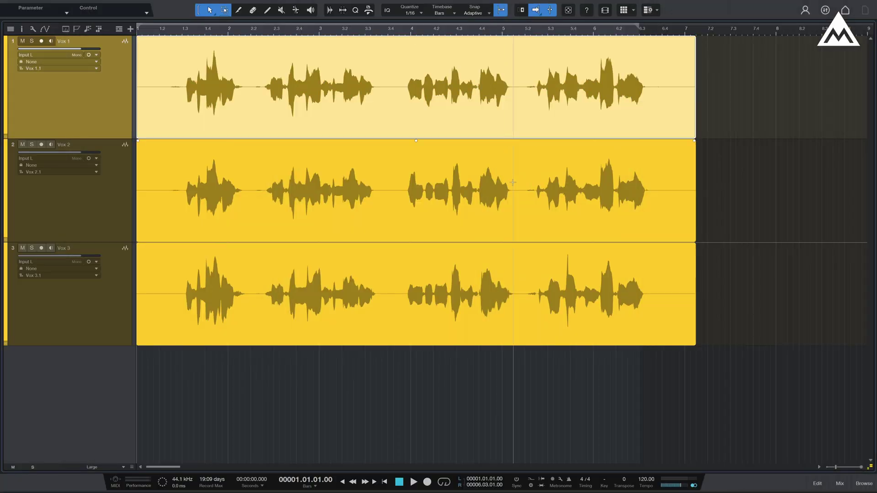
Select the Vox 2 and Vox 3 takes, mark a range across all three, and zoom near bar 4
click(519, 222)
click(520, 313)
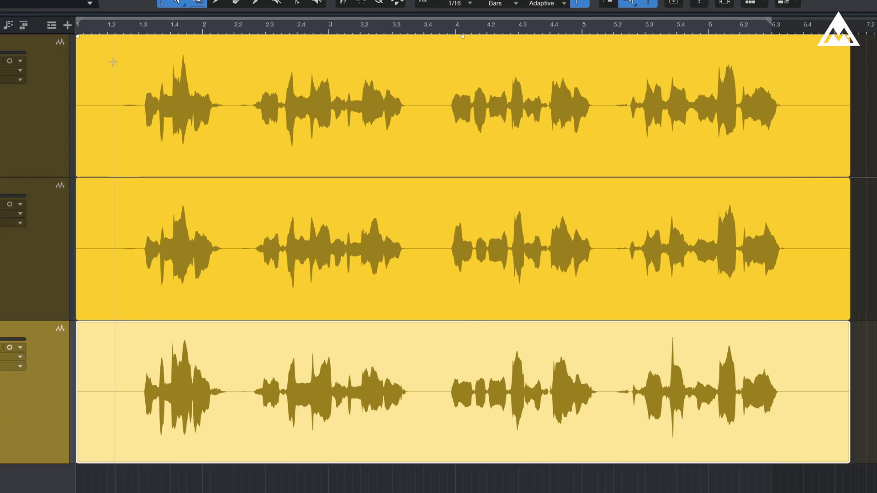
drag(113, 62, 794, 405)
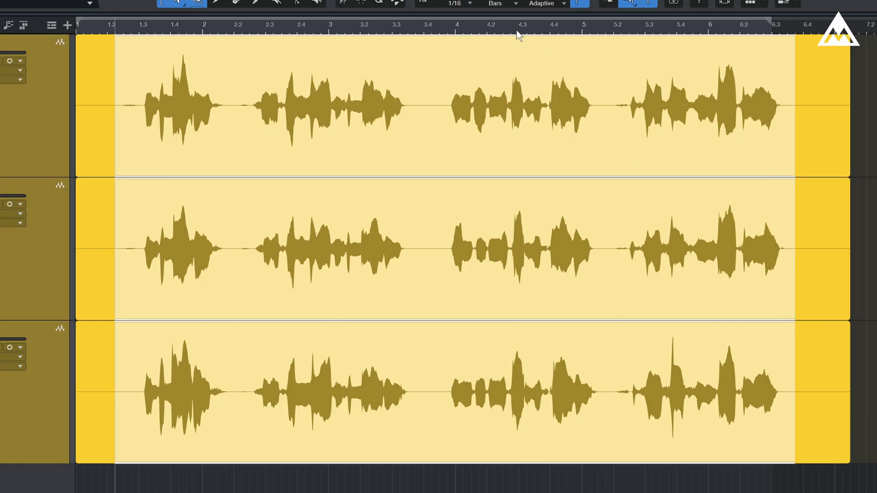
drag(514, 37, 528, 62)
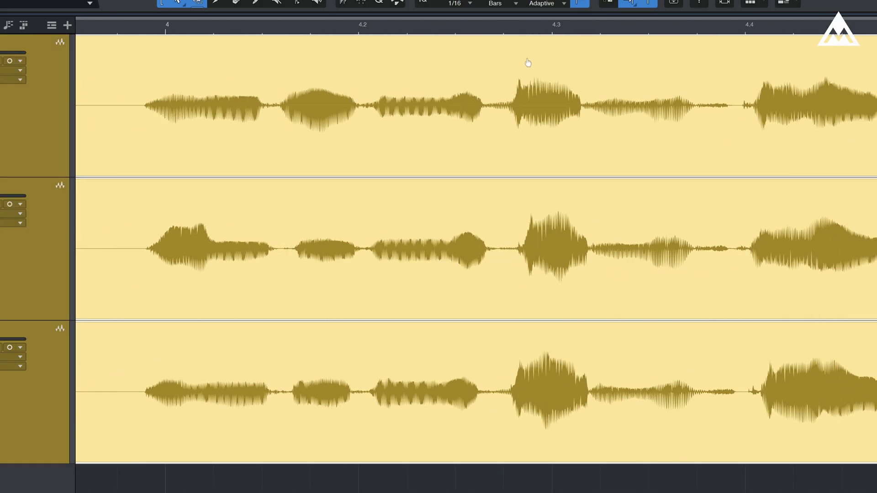
click(356, 72)
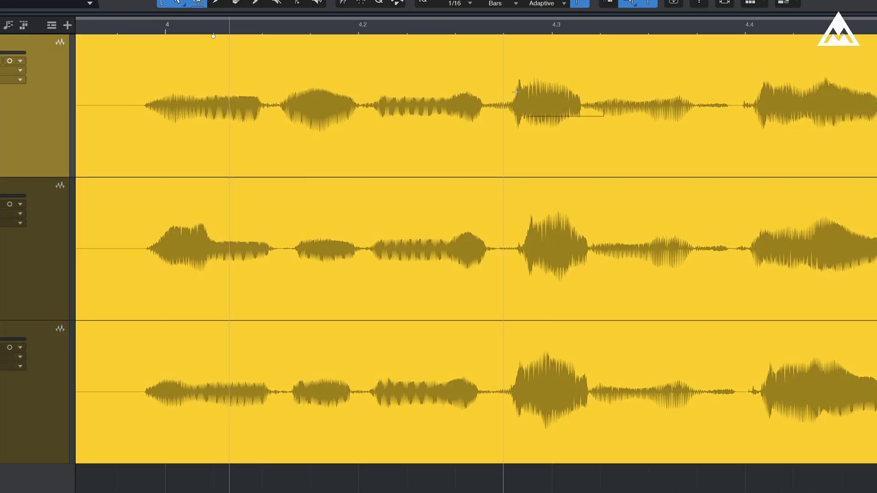
Mark short ranges near 4.3 and at the start of bar 4 on Vox 1, 2 and 3
drag(516, 92, 583, 105)
drag(516, 240, 591, 405)
drag(214, 224, 142, 222)
drag(213, 78, 142, 92)
drag(215, 354, 126, 365)
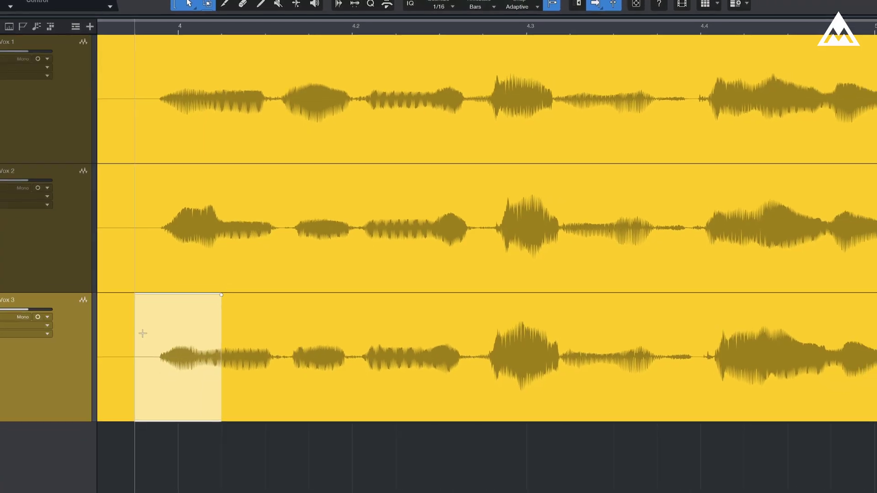
Zoom back out to the whole takes, clear the range selection, and toggle the Inspector
key(w)
key(w)
key(w)
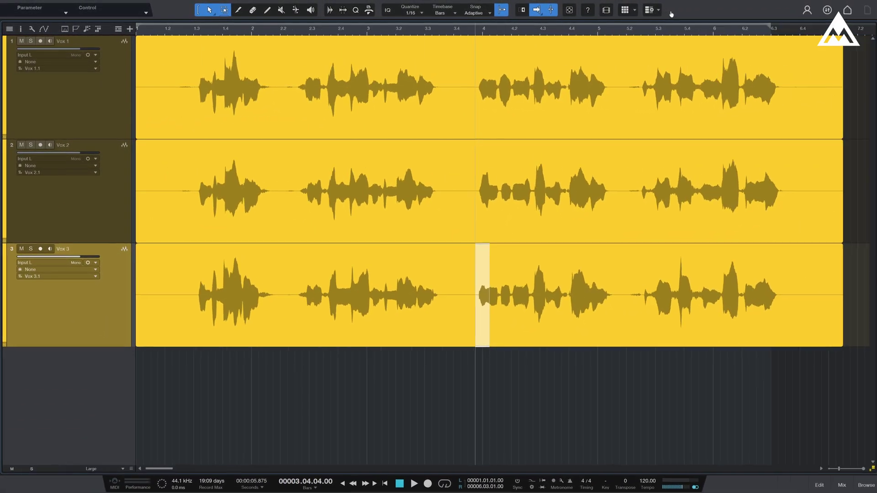
click(541, 369)
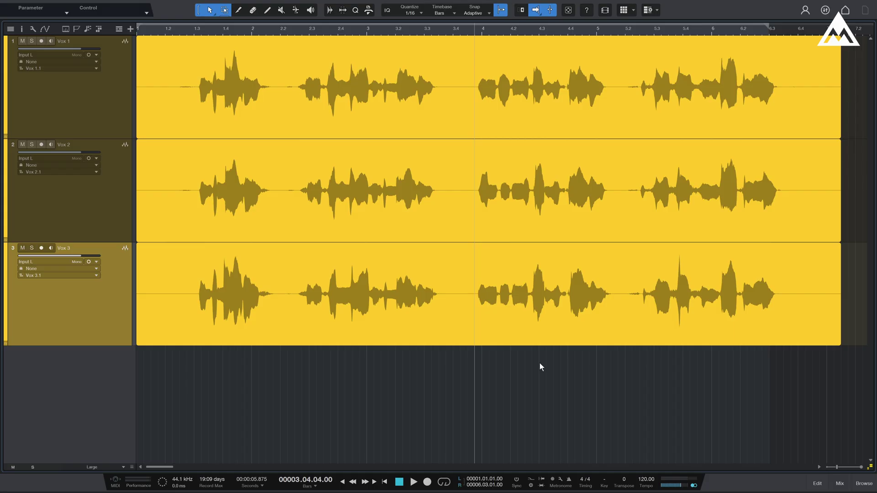
click(26, 32)
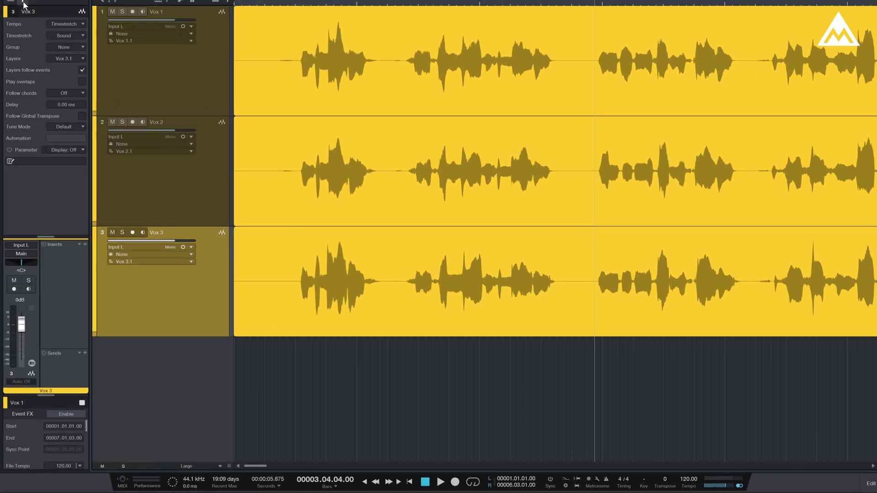
click(22, 1)
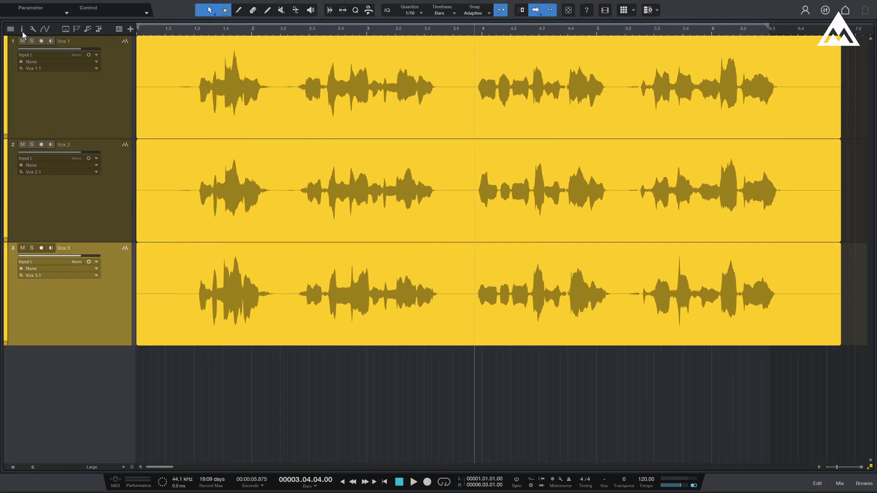
Select the Vox 1 event and view its context menu without choosing anything
click(432, 132)
right_click(432, 132)
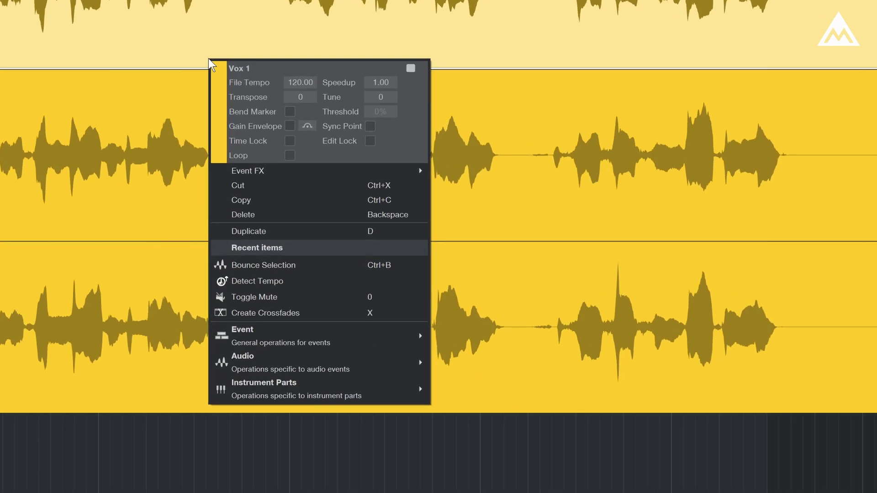
mouse_move(267, 170)
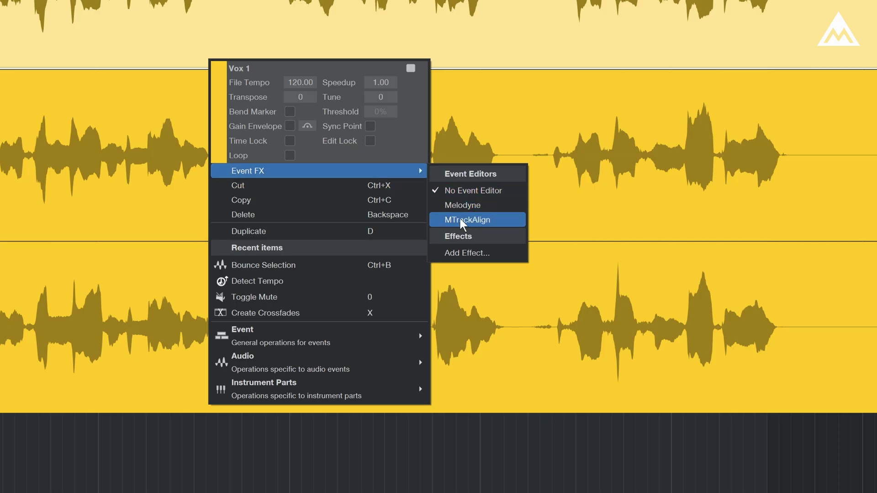
click(650, 454)
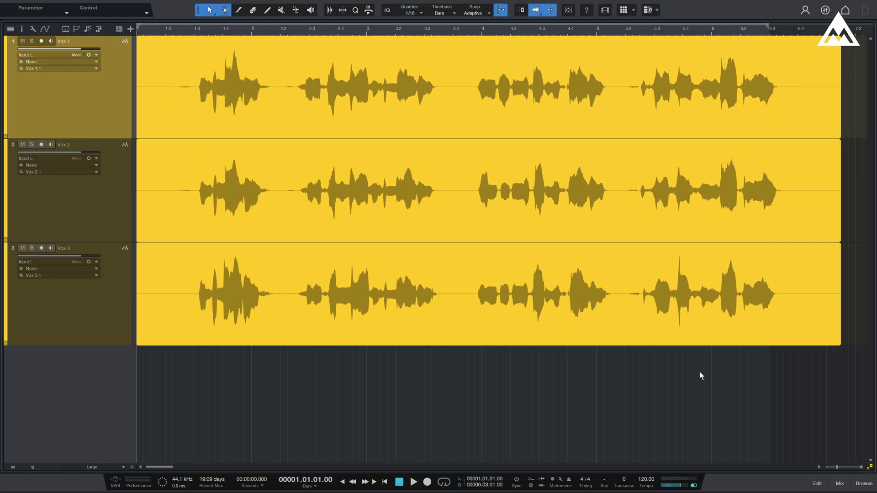
Select the Vox 2 and Vox 3 events and drag MTrackAlign from the browser onto the takes
drag(700, 372, 501, 108)
right_click(501, 108)
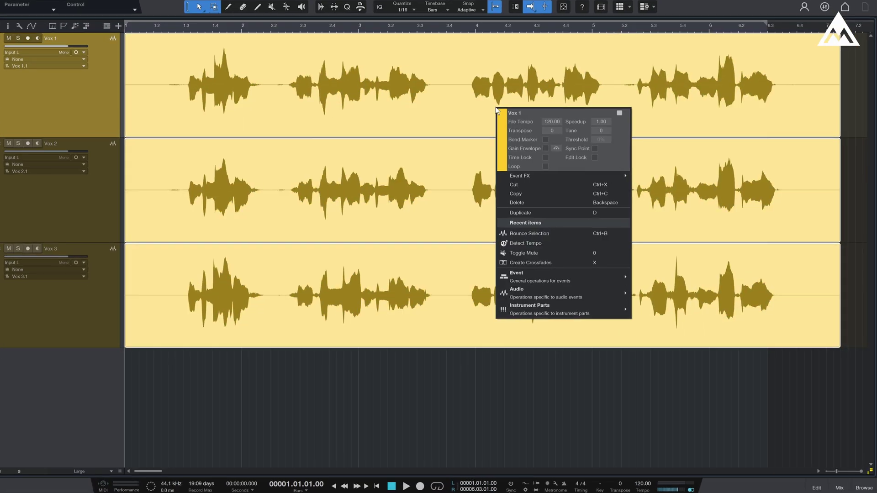
mouse_move(532, 175)
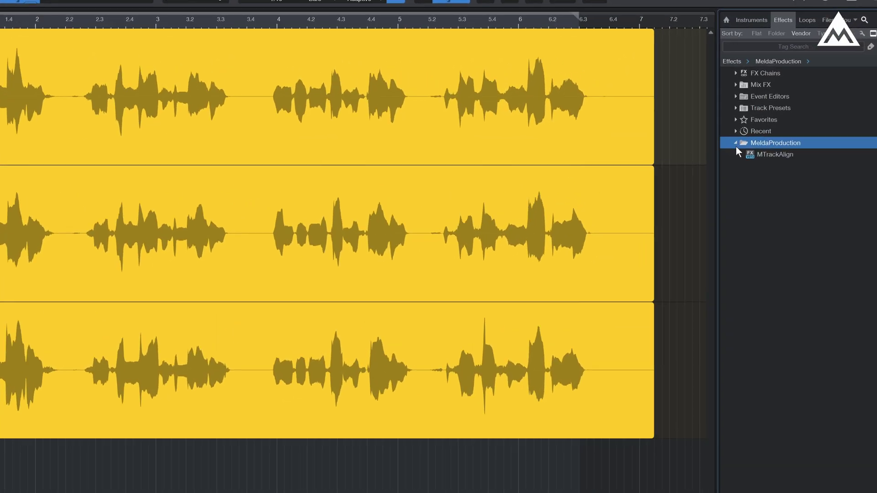
mouse_move(758, 155)
mouse_down()
mouse_move(755, 164)
mouse_move(595, 241)
mouse_move(583, 280)
mouse_move(563, 222)
mouse_move(719, 287)
mouse_move(689, 190)
mouse_move(435, 326)
mouse_move(318, 408)
mouse_up()
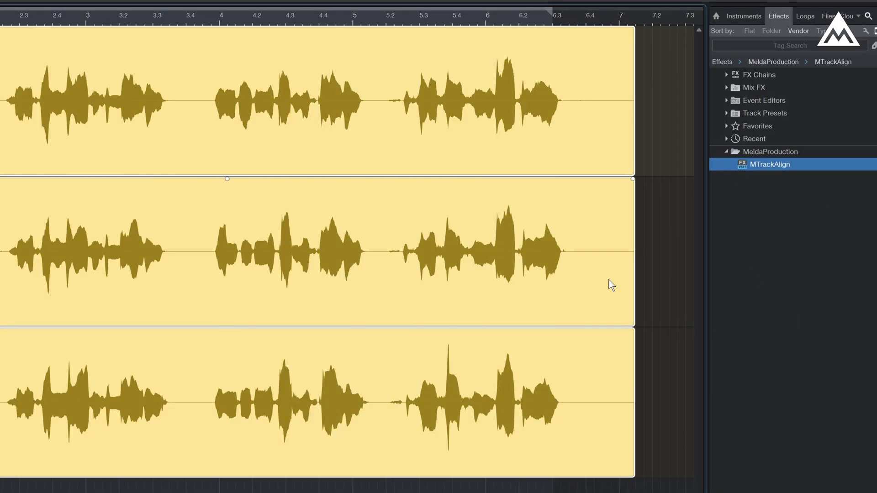
drag(763, 165, 543, 314)
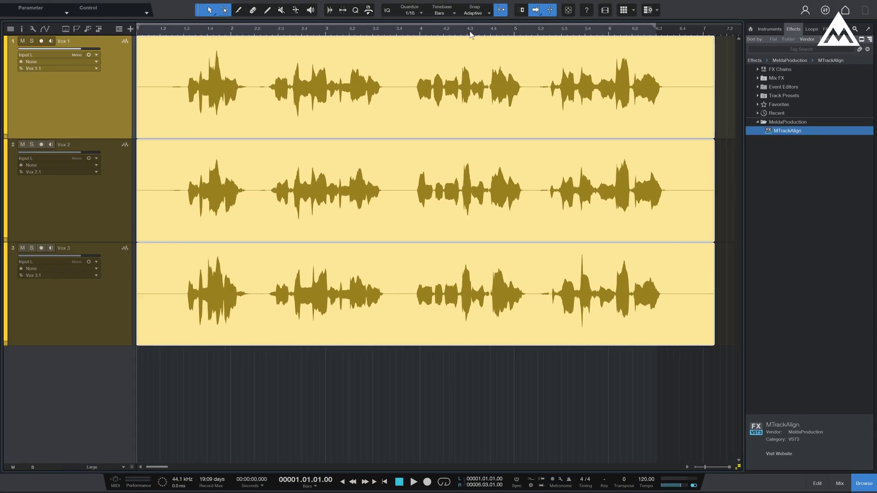
Close the browser, show the Inspector, enable Event FX for Vox 1, and start adding an insert
click(873, 488)
click(25, 27)
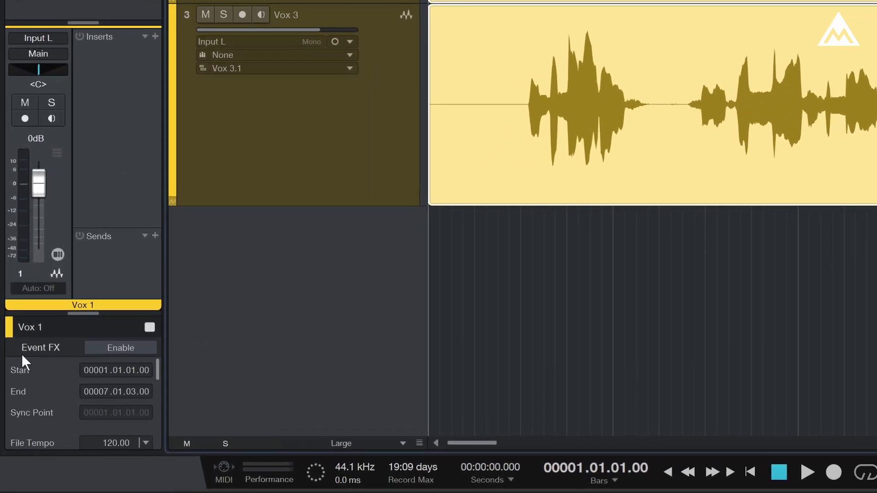
click(104, 348)
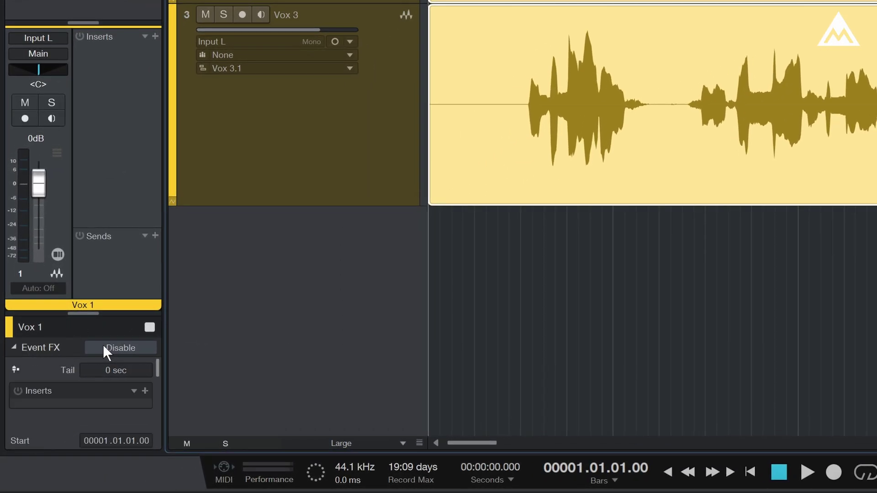
click(145, 392)
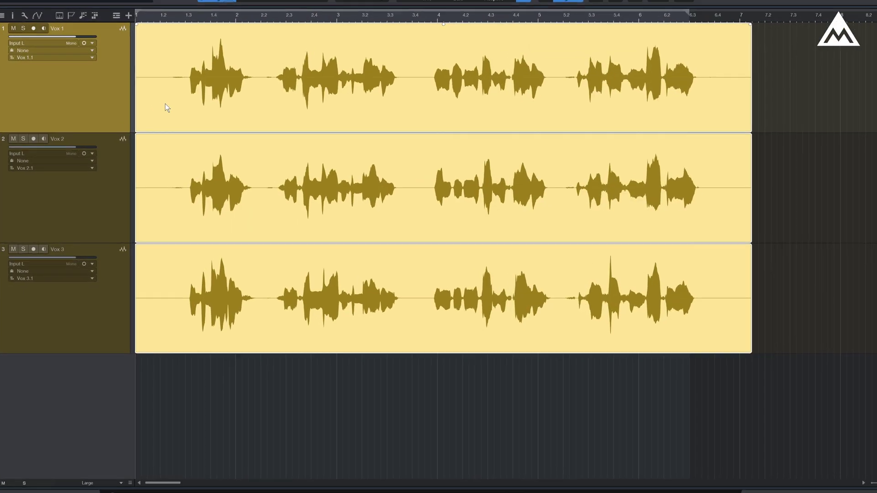
Load MTrackAlign from the Vox 1 event's Event FX menu, then click the Vox 2 and Vox 3 lanes
right_click(165, 103)
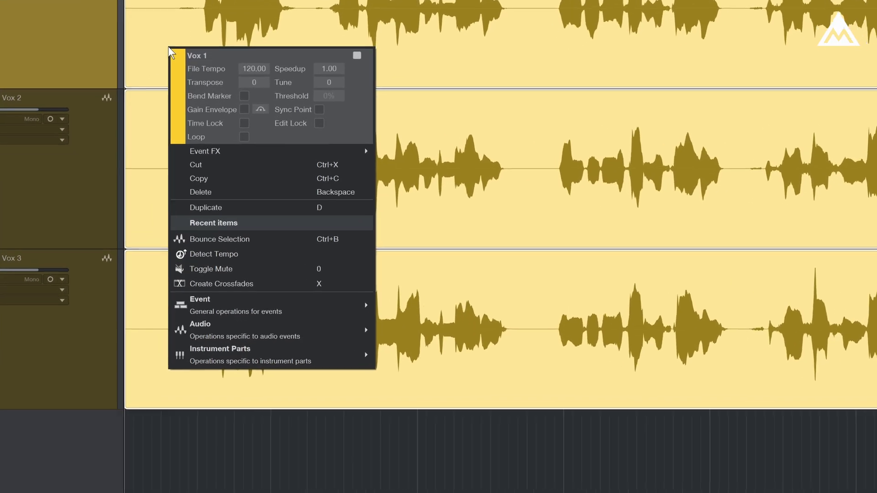
mouse_move(245, 152)
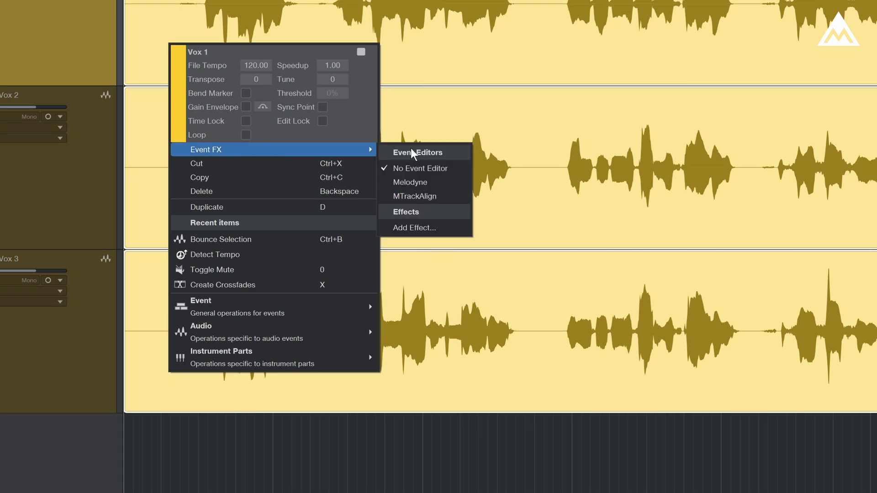
click(415, 196)
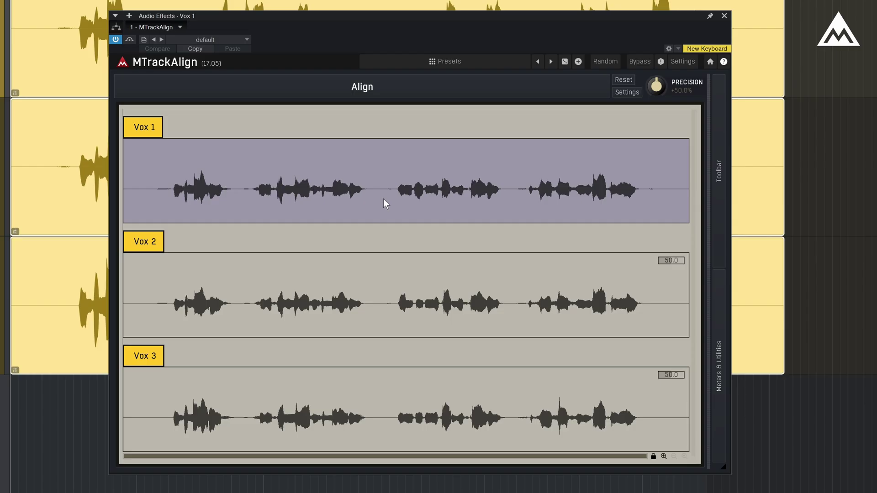
click(393, 313)
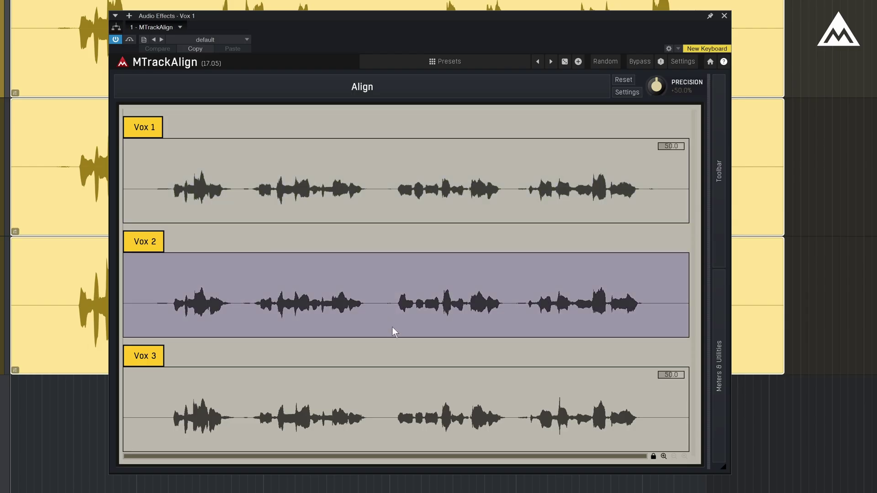
click(398, 409)
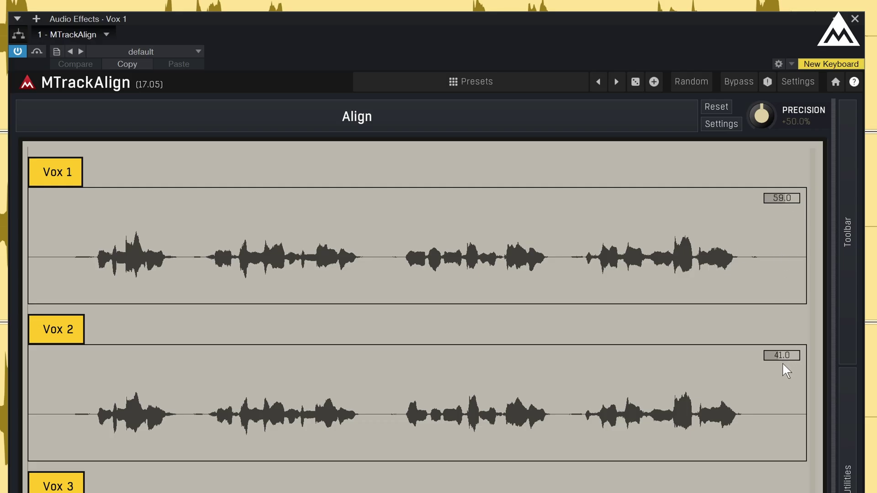
Make Vox 1 the guide lane, enter 50 as the PRECISION value, and start playback
click(272, 270)
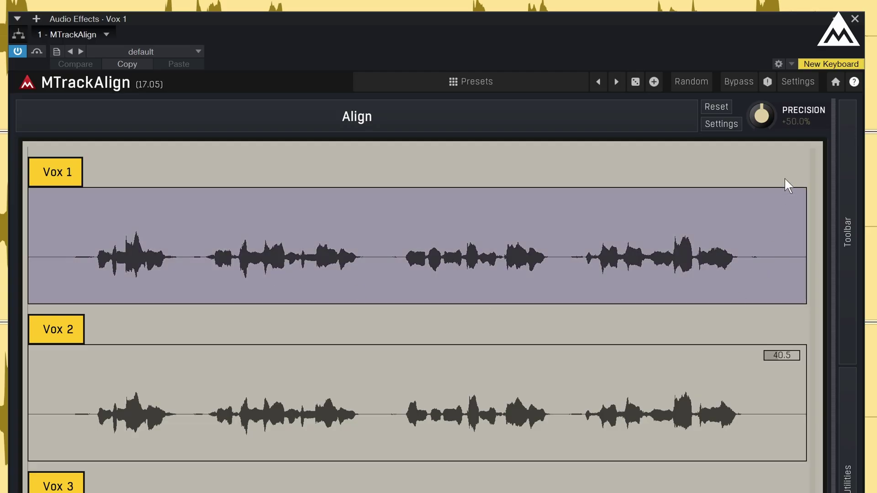
drag(765, 116, 765, 104)
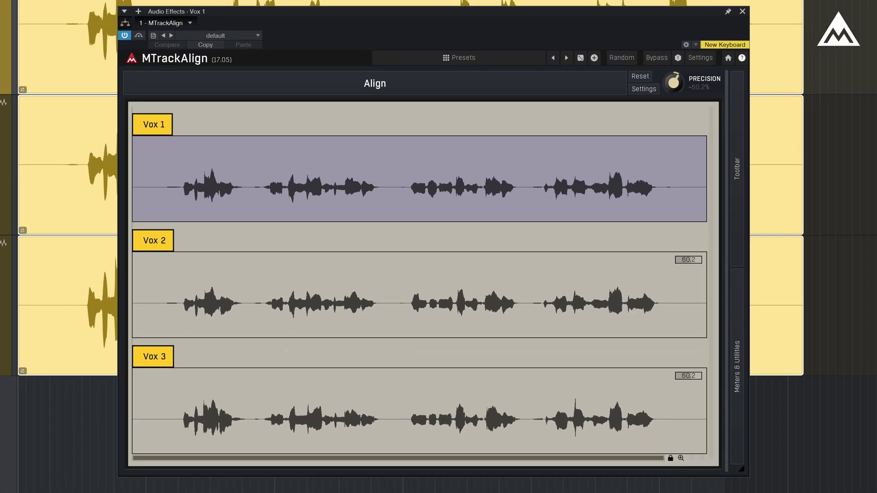
double_click(676, 83)
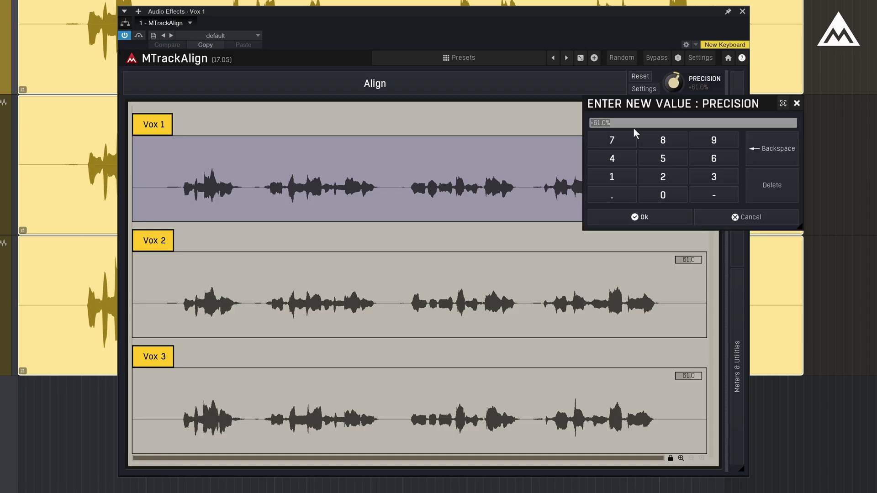
click(678, 165)
click(665, 196)
click(664, 216)
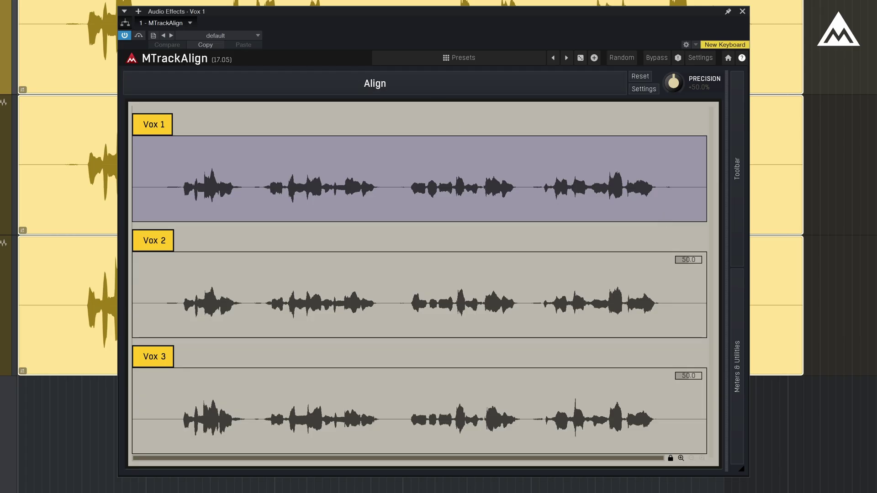
key(space)
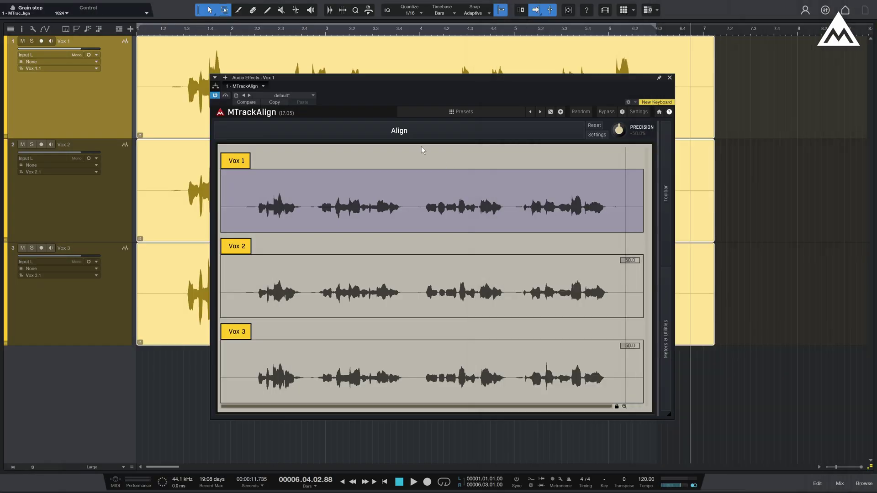
Align Vox 2 and Vox 3 to Vox 1, replay from near bar 1.3, stop, and open the Inspector
click(412, 136)
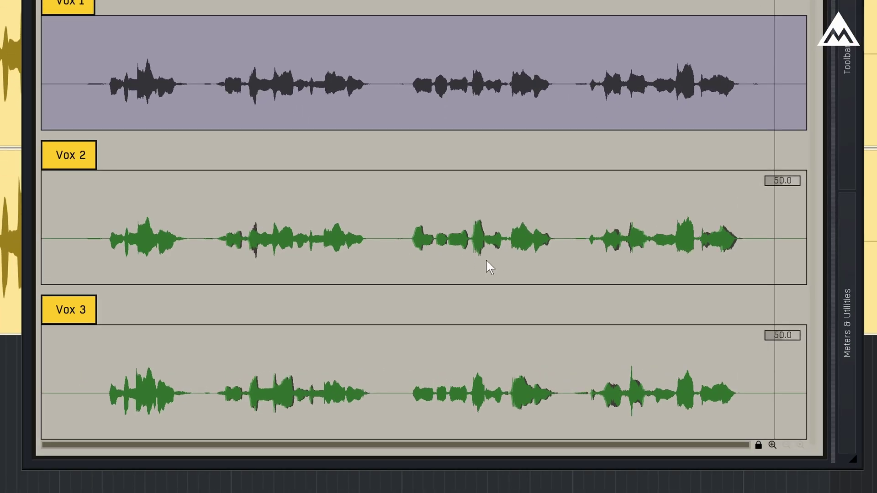
scroll(486, 258, up, 5)
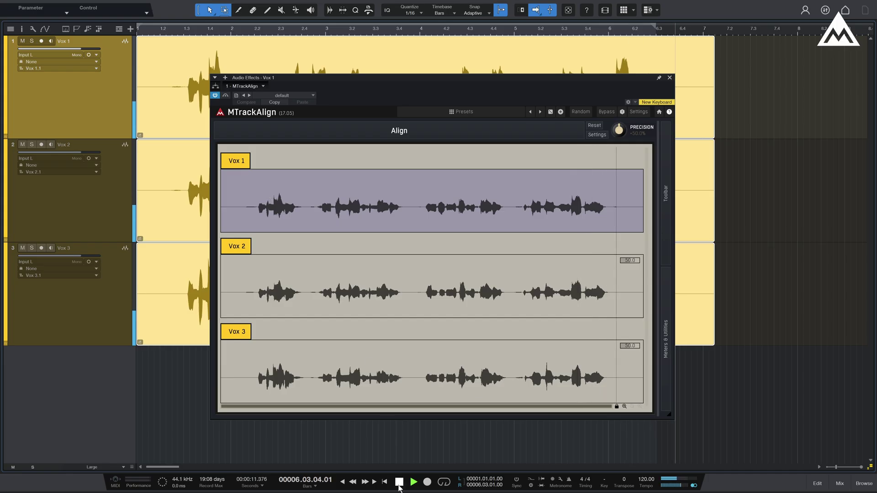
click(182, 30)
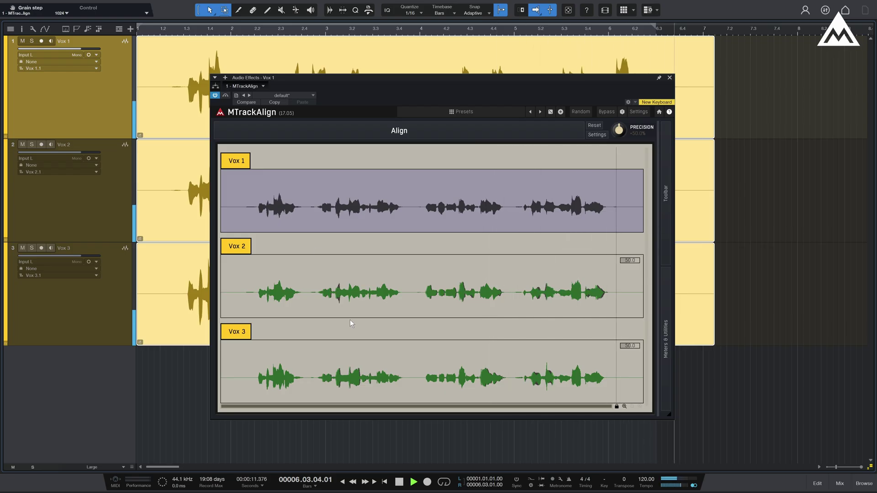
click(400, 483)
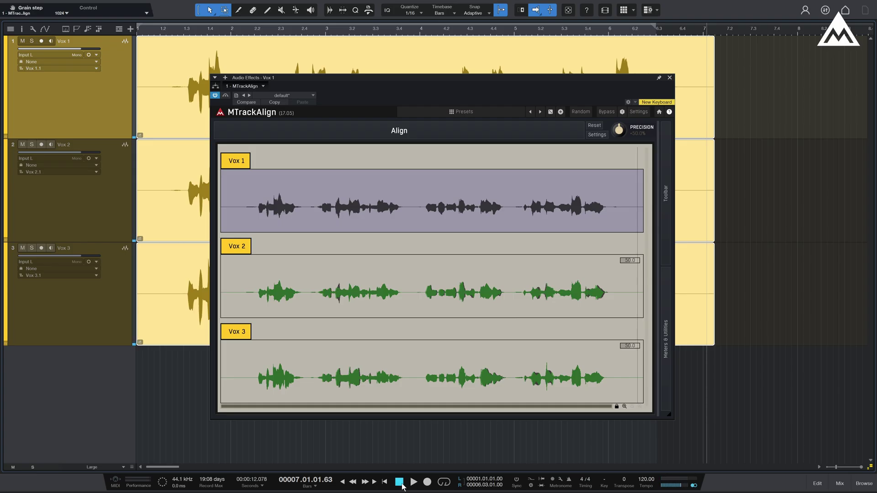
click(24, 30)
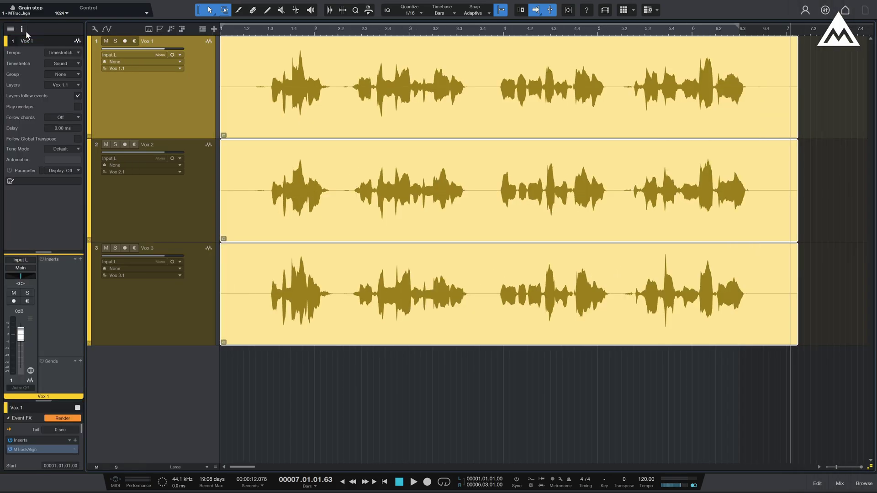
Select only the Vox 2 event and render its MTrackAlign Event FX into audio
click(824, 211)
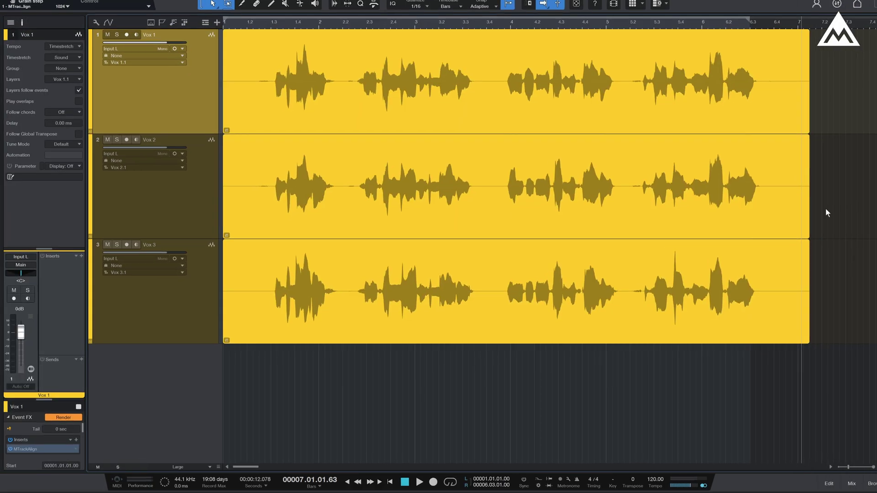
click(548, 211)
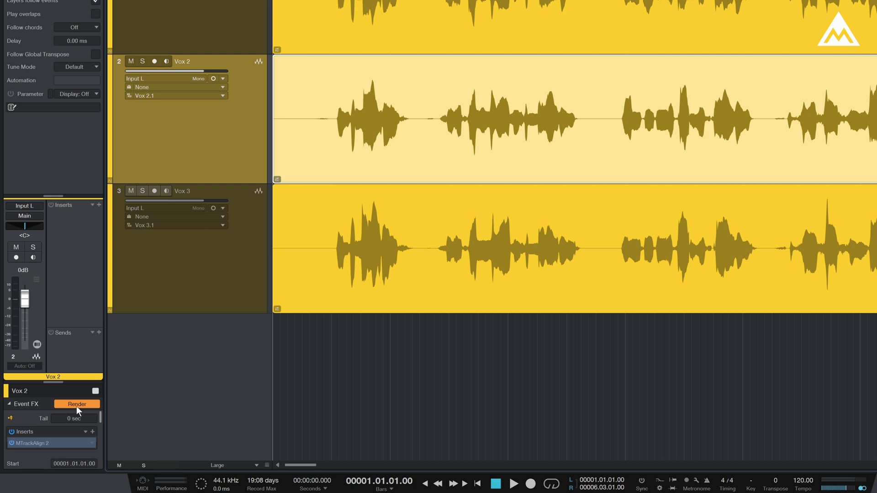
click(76, 405)
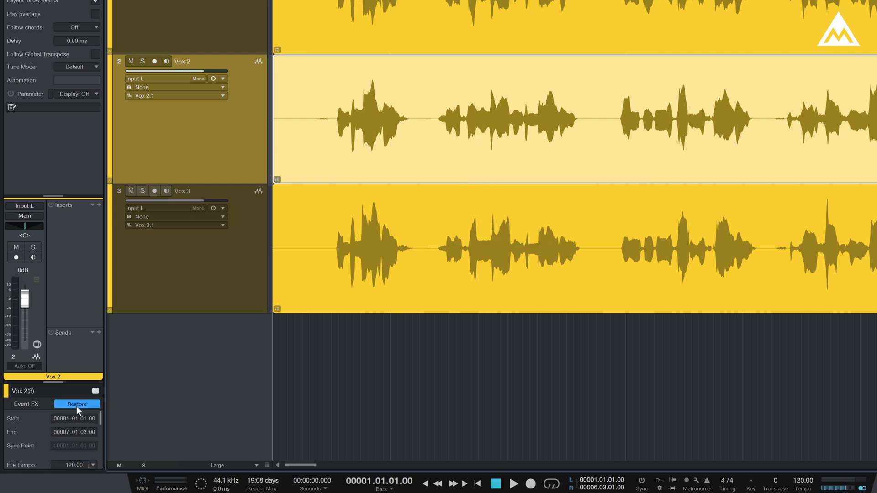